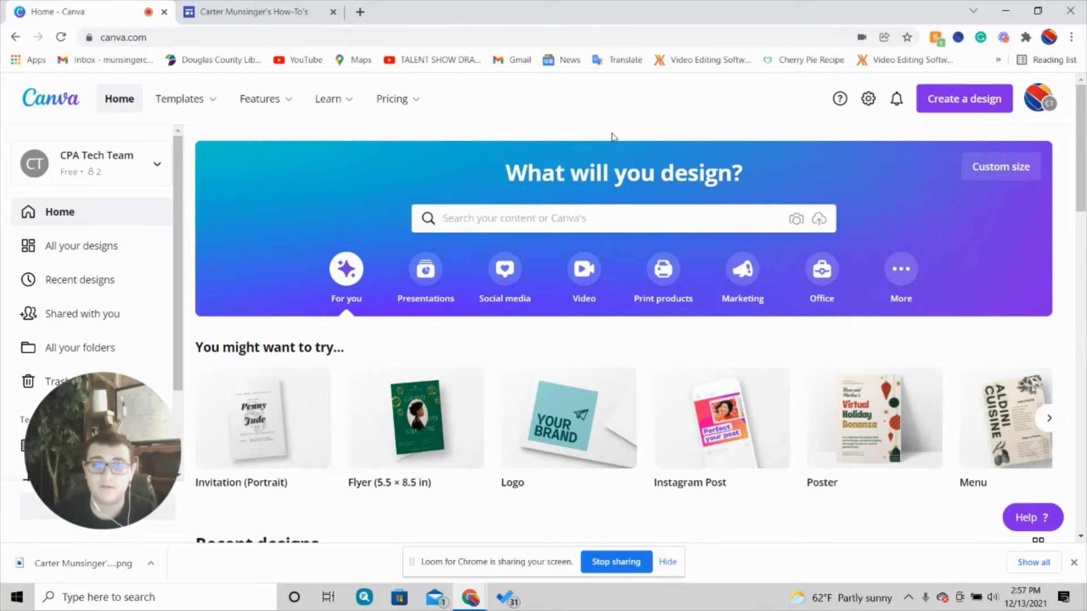
Start a new custom-size blank design at 1500 × 500 px
click(938, 105)
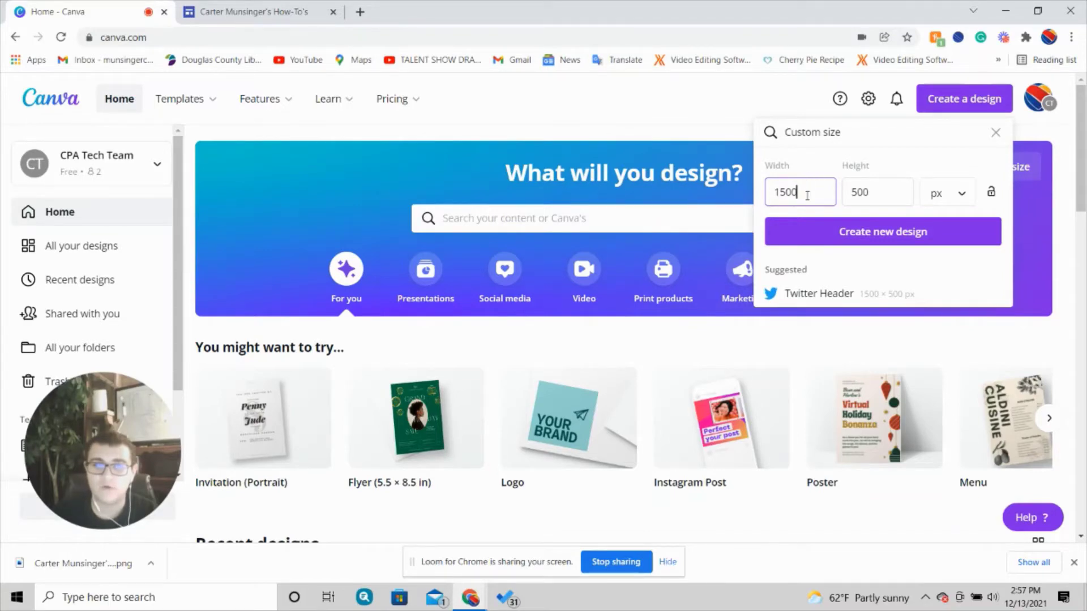
drag(776, 185, 871, 193)
click(852, 193)
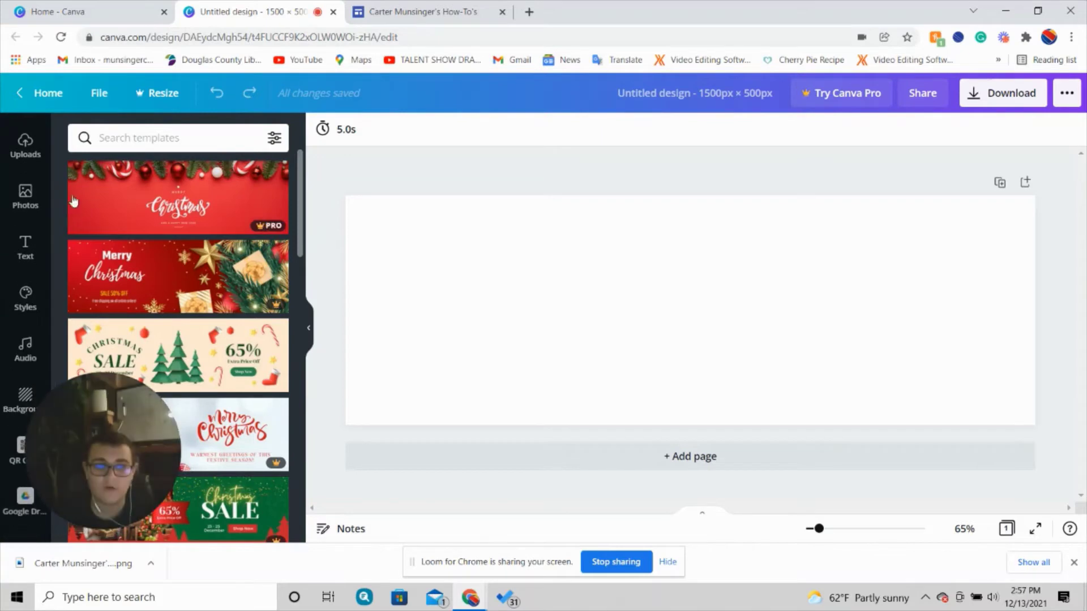
Apply the wood-plank image as the banner background
click(20, 401)
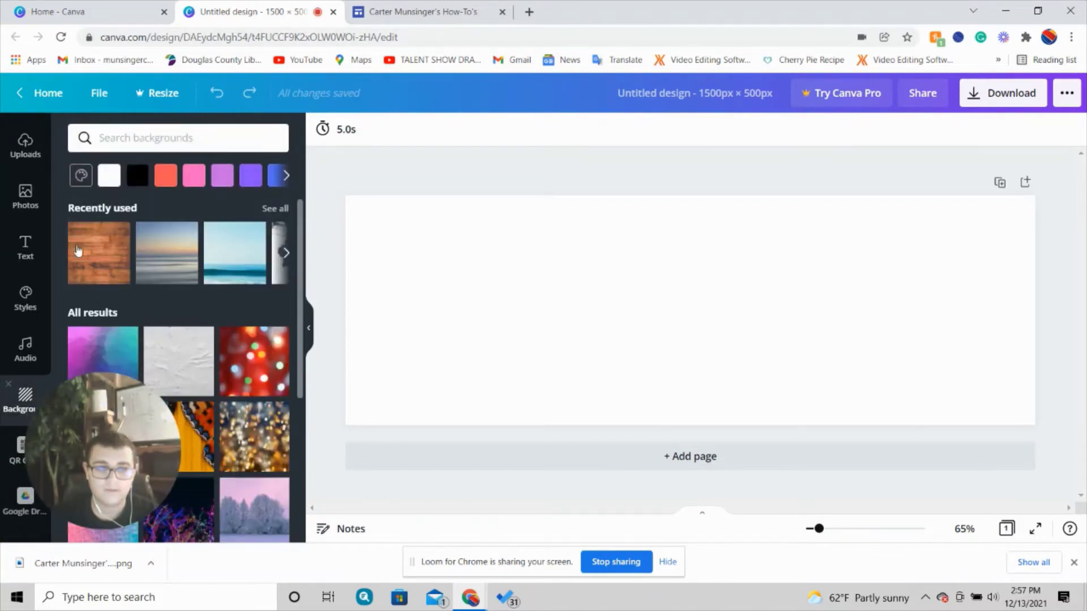
click(98, 259)
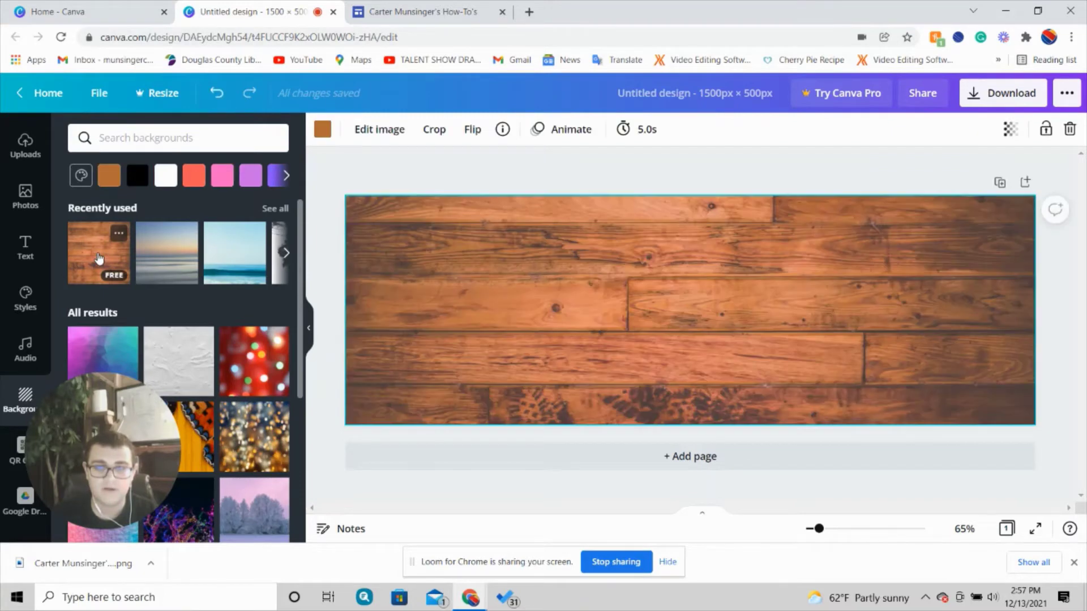
click(414, 184)
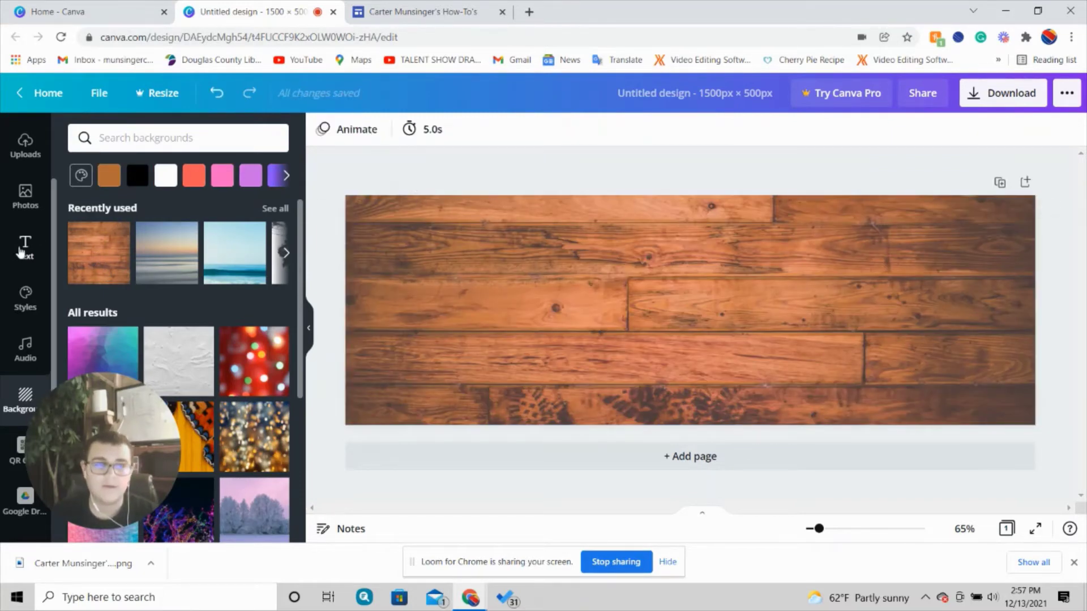
Add a heading with the owner's name on the first line and 'How-To's' on the second
click(23, 249)
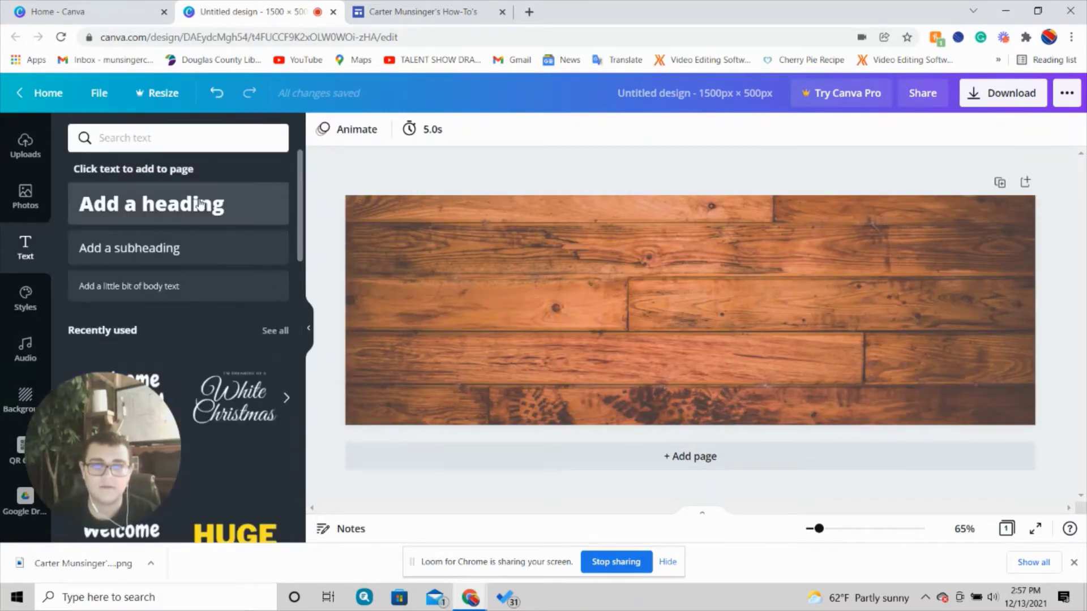
click(151, 203)
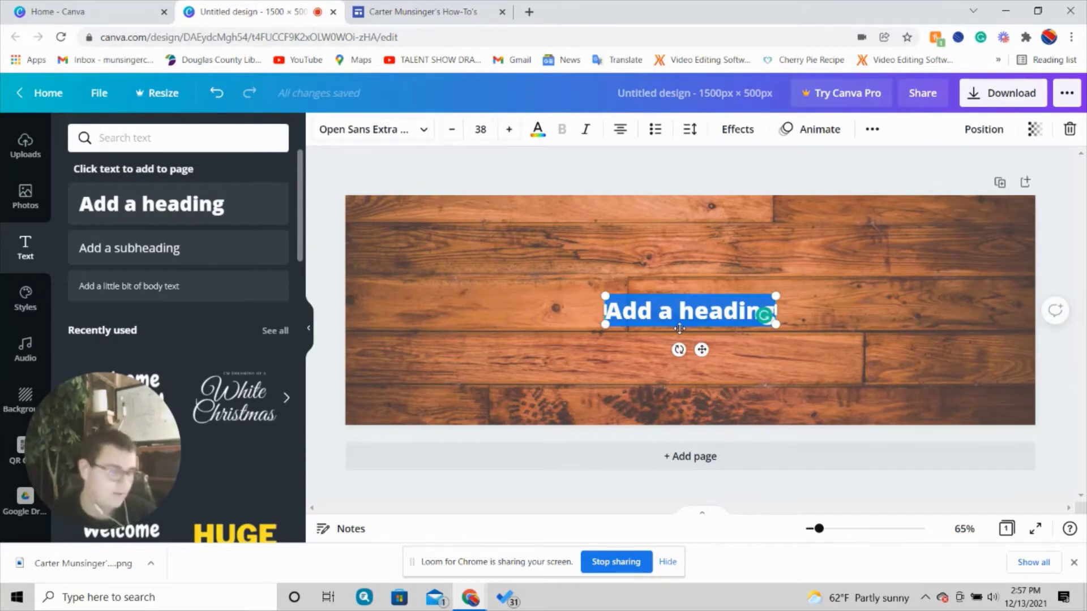
text(Cs)
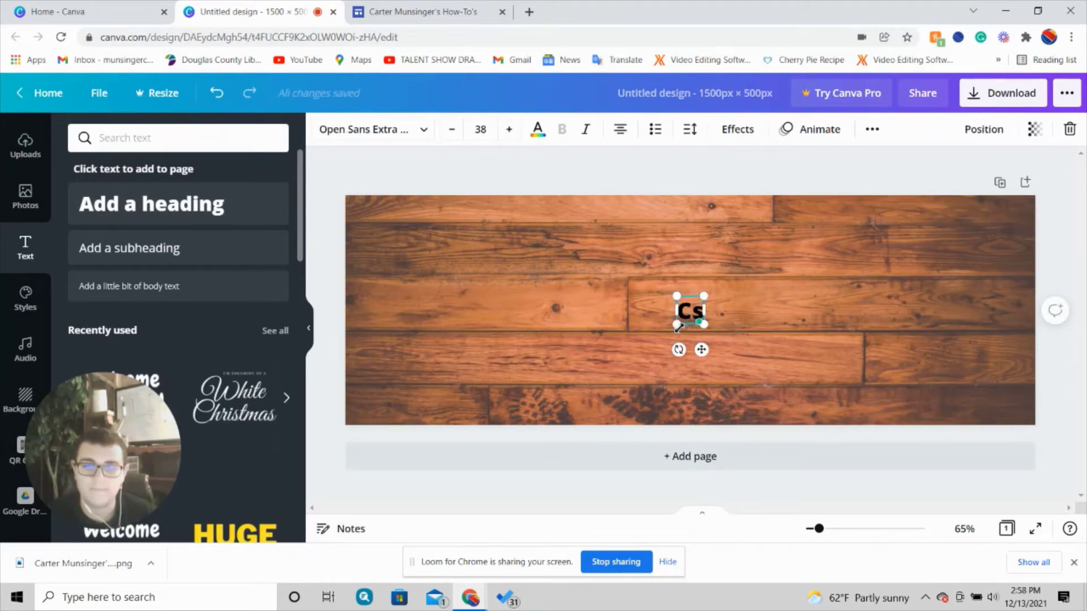
key(BackSpace)
text(arter M)
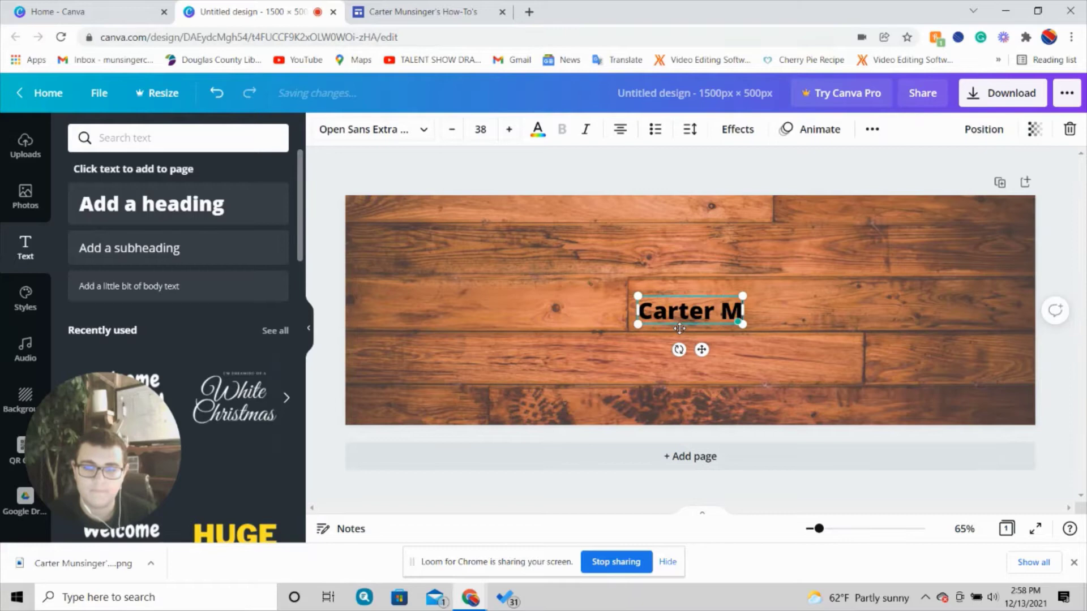
text(i)
key(BackSpace)
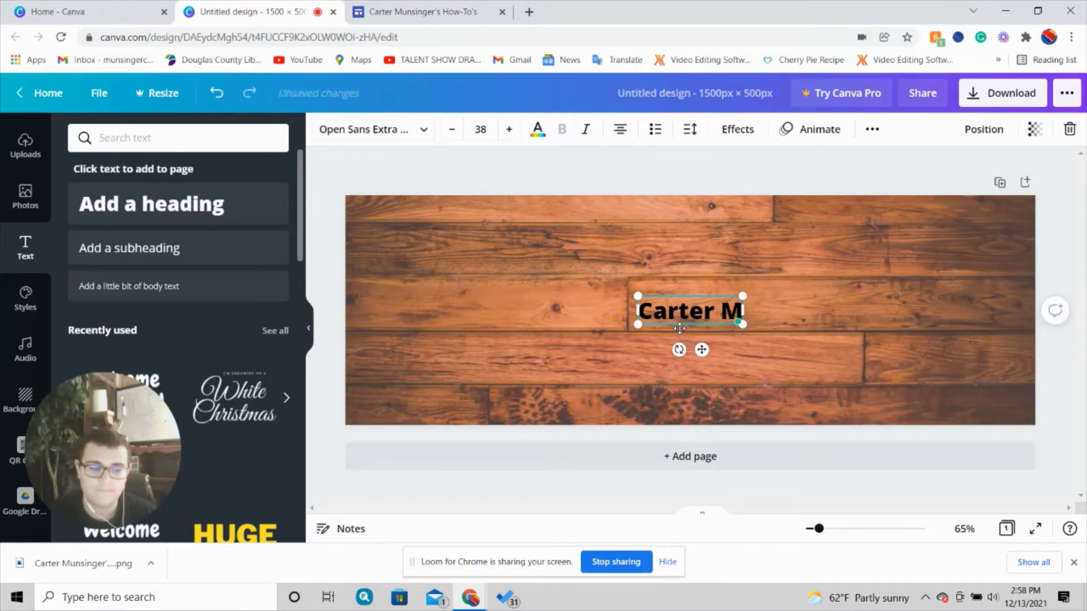
text(unsinger's)
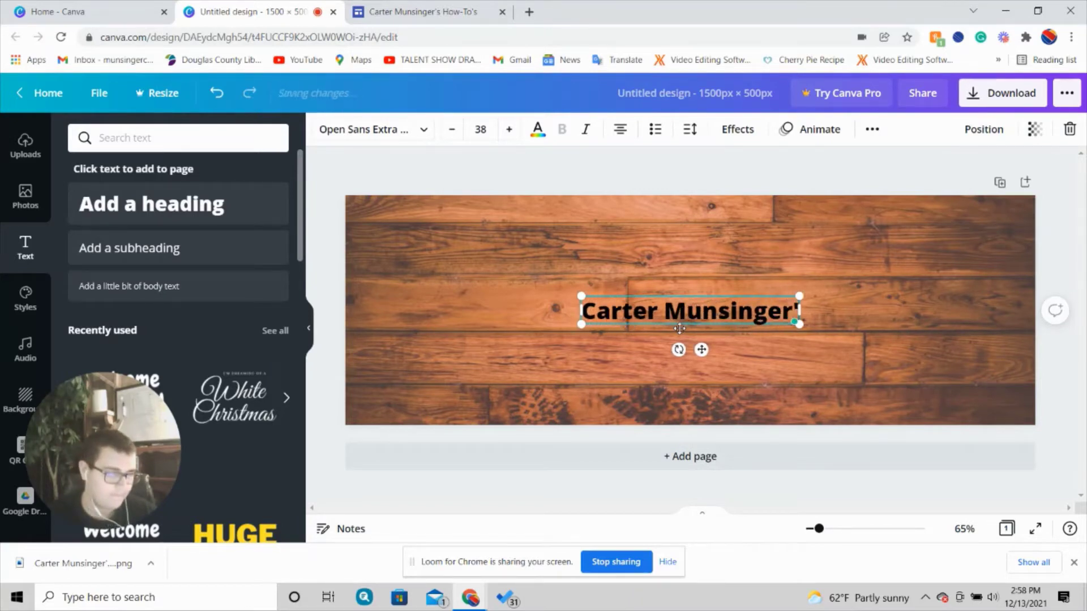
key(Return)
text(How-To's)
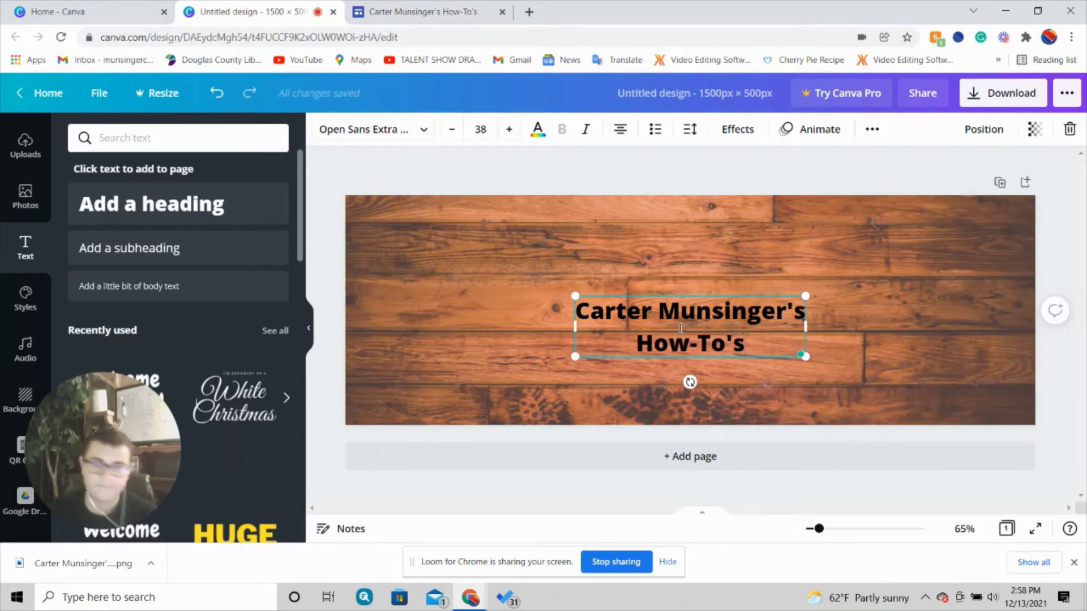
key(shift+Home)
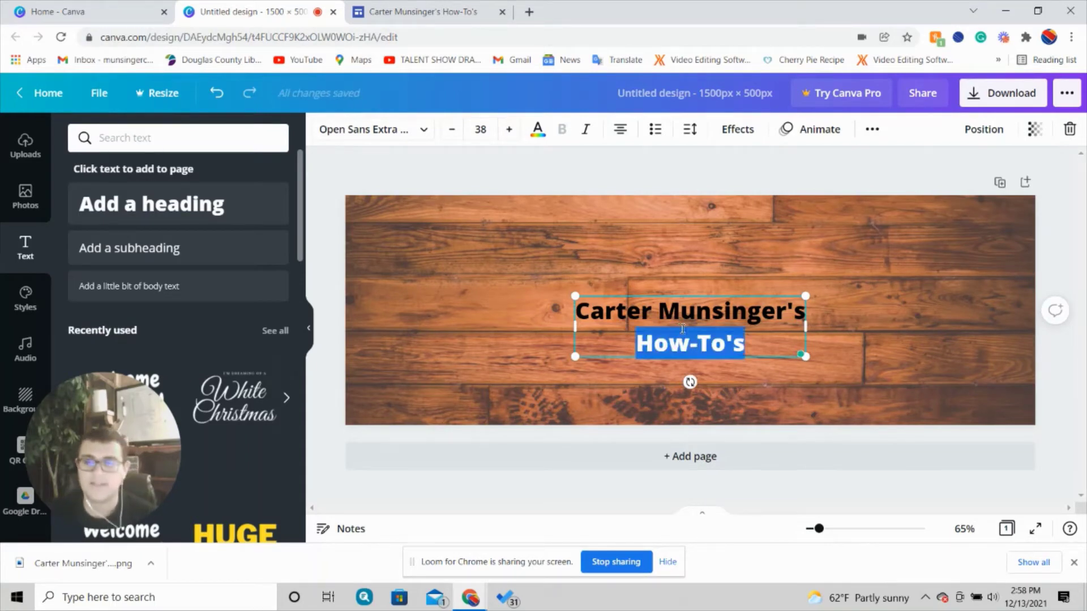
drag(737, 349, 728, 299)
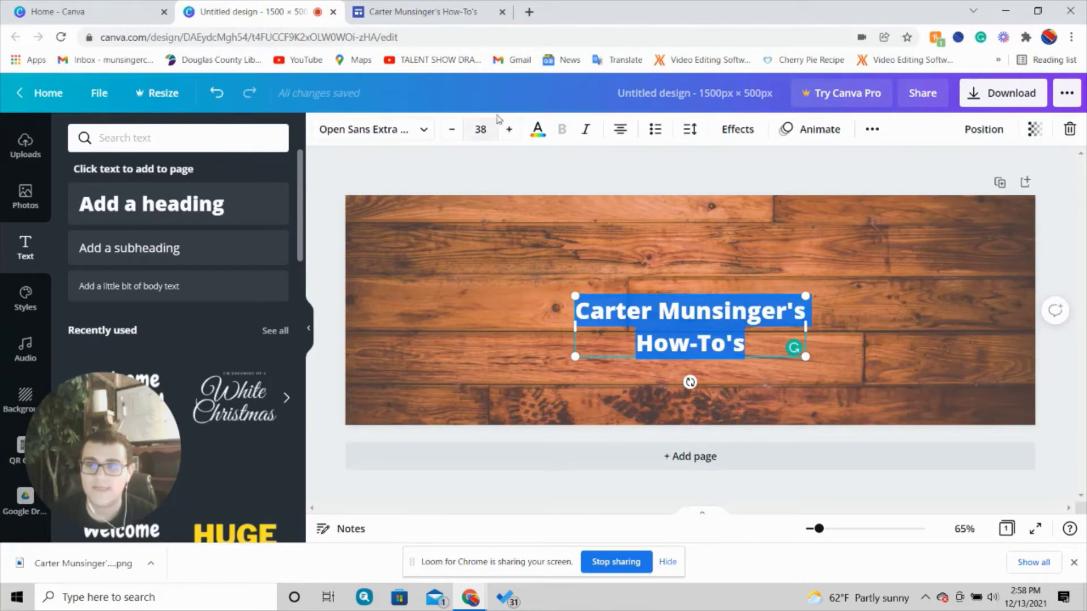
Set the heading font size to 80 and move the heading higher on the banner
click(506, 130)
click(506, 129)
click(506, 129)
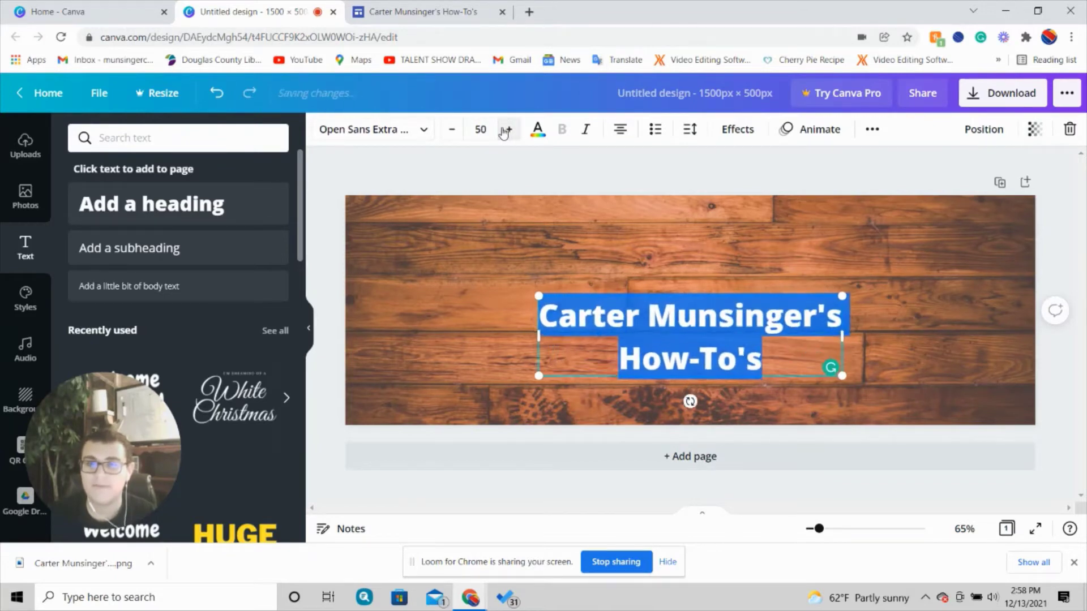
click(506, 130)
click(506, 129)
click(506, 130)
click(506, 129)
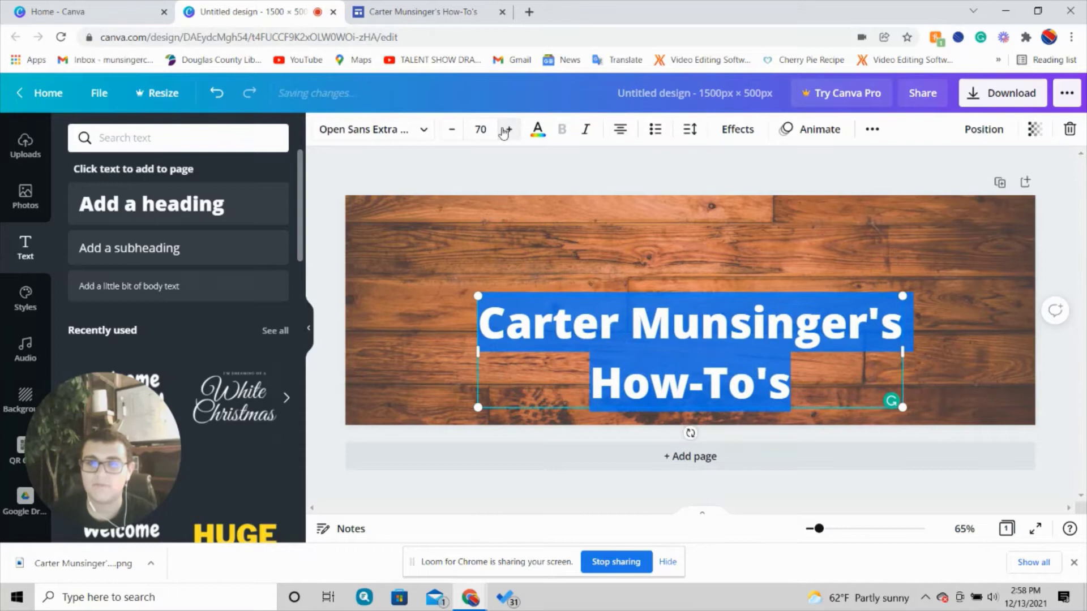
click(506, 130)
click(506, 130)
click(506, 130)
click(506, 129)
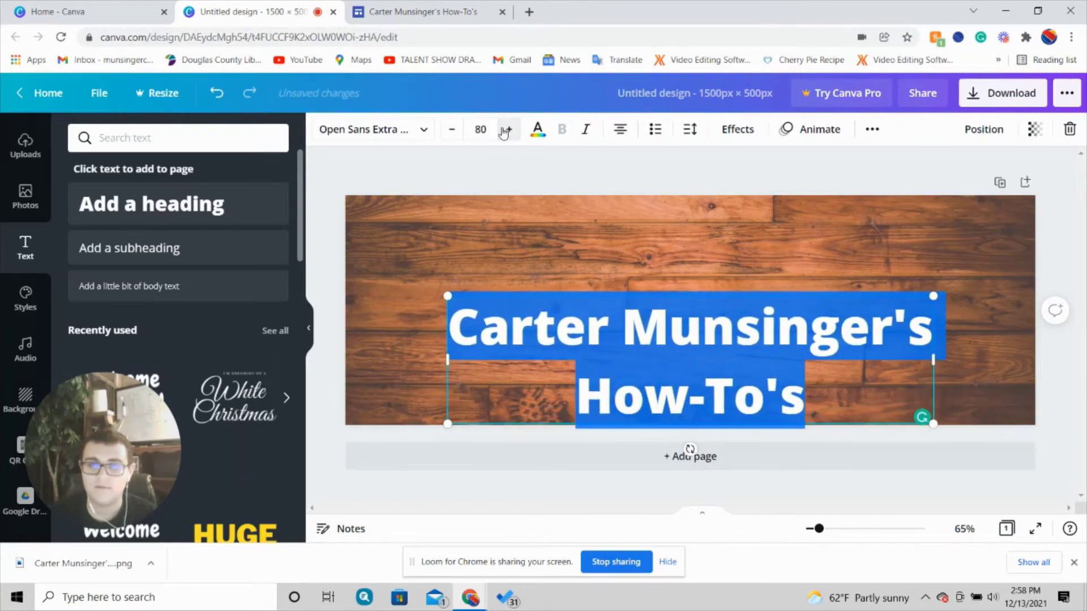
click(506, 130)
click(452, 129)
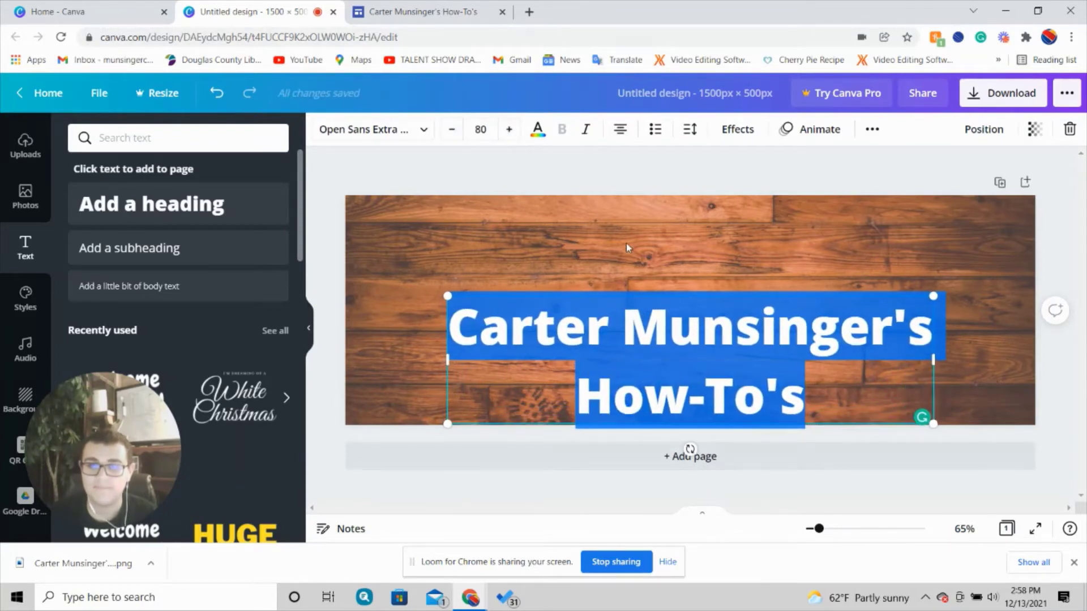
click(671, 388)
drag(670, 388, 669, 335)
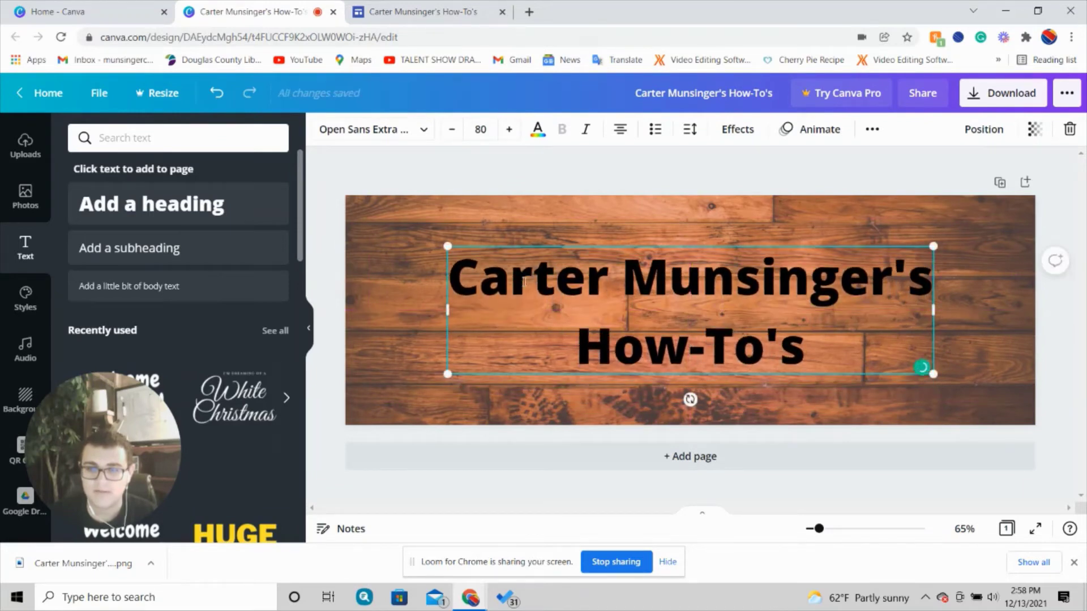
Make the name line of the heading white
drag(459, 278, 933, 288)
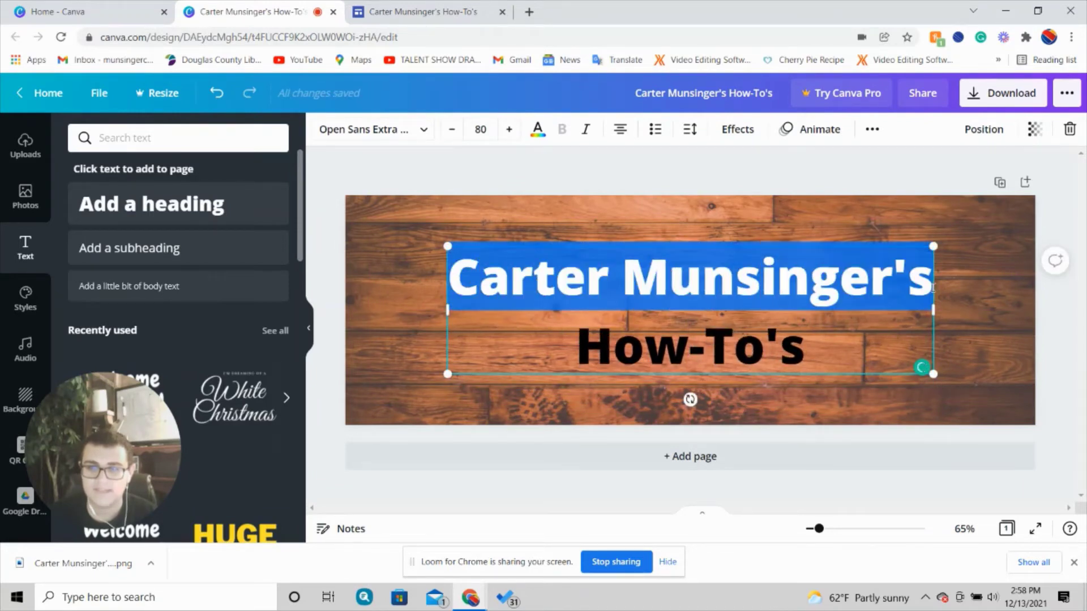
click(532, 129)
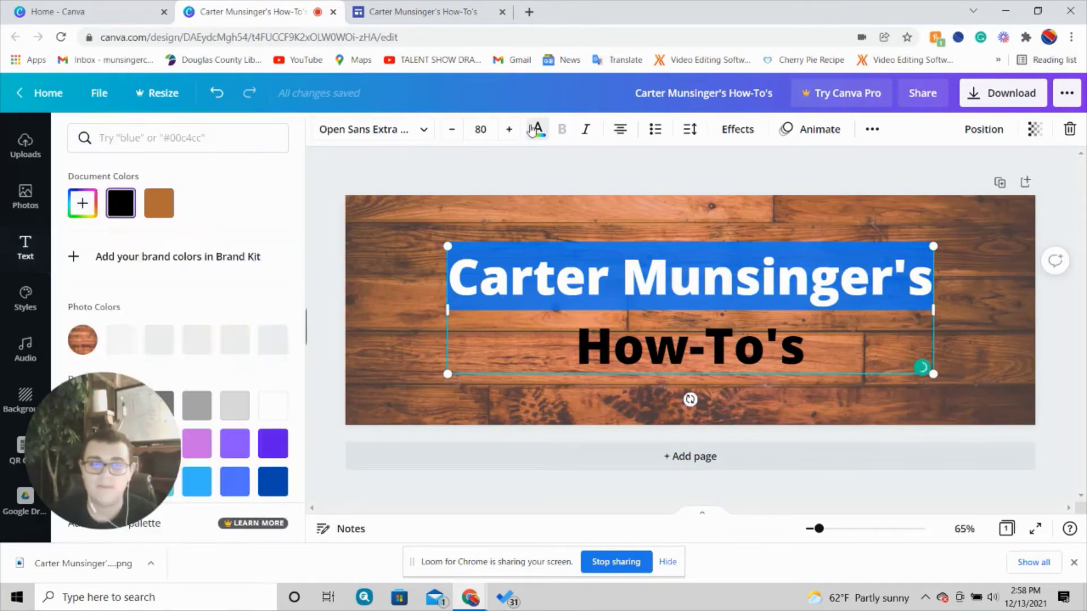
click(287, 411)
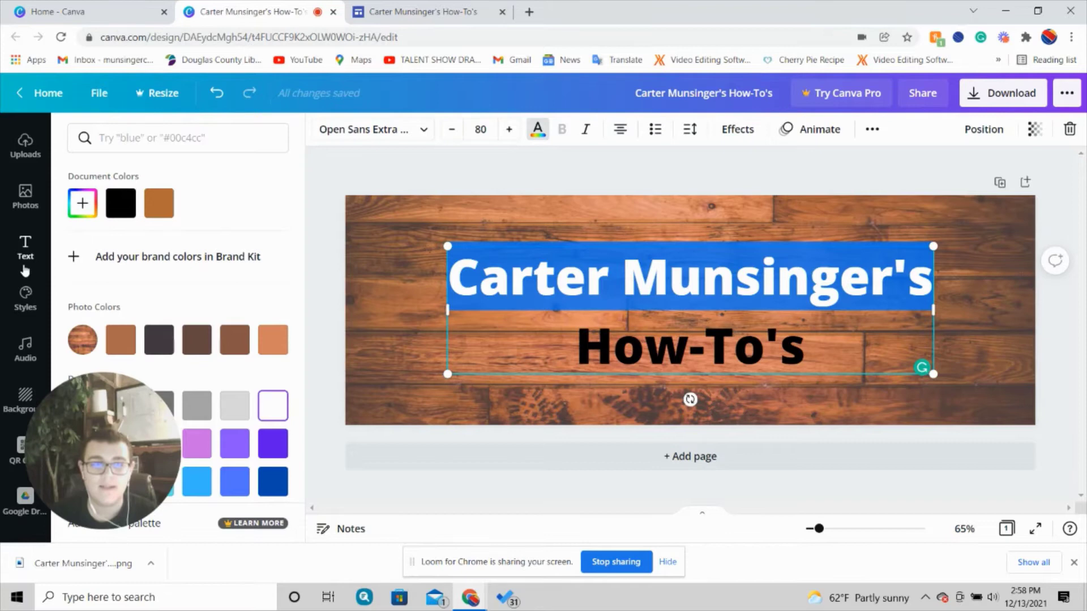
Set the heading in the Bukhari Script font
click(369, 138)
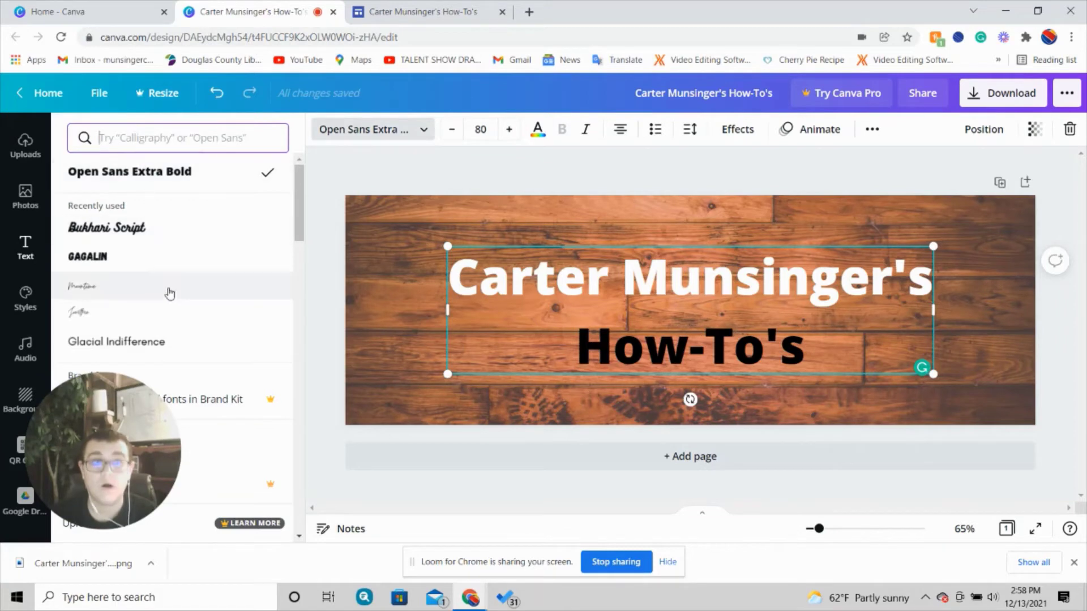
scroll(169, 294, down, 5)
scroll(171, 294, up, 6)
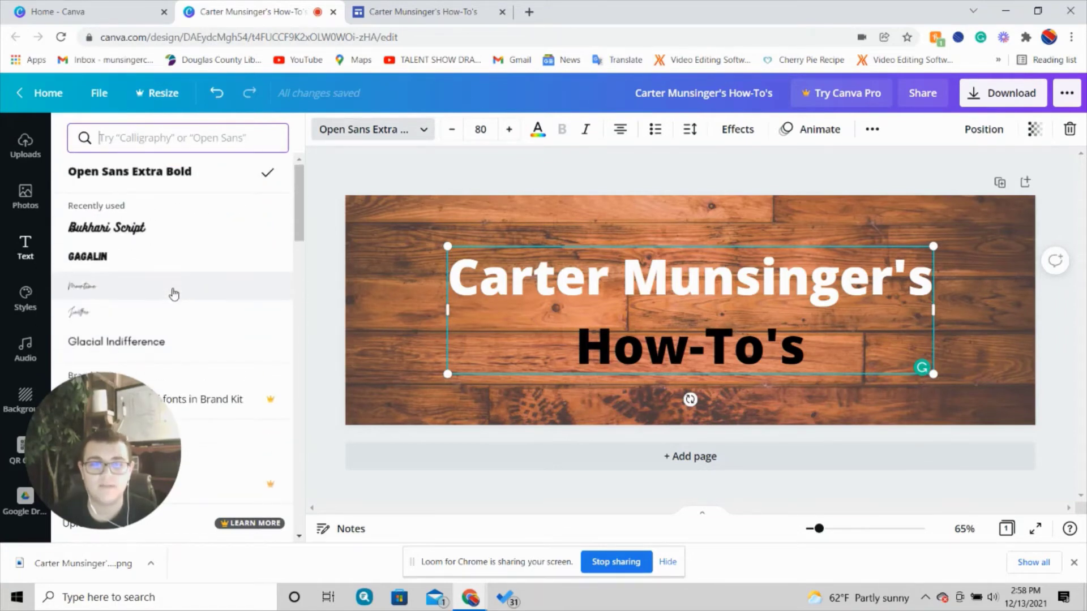
click(113, 235)
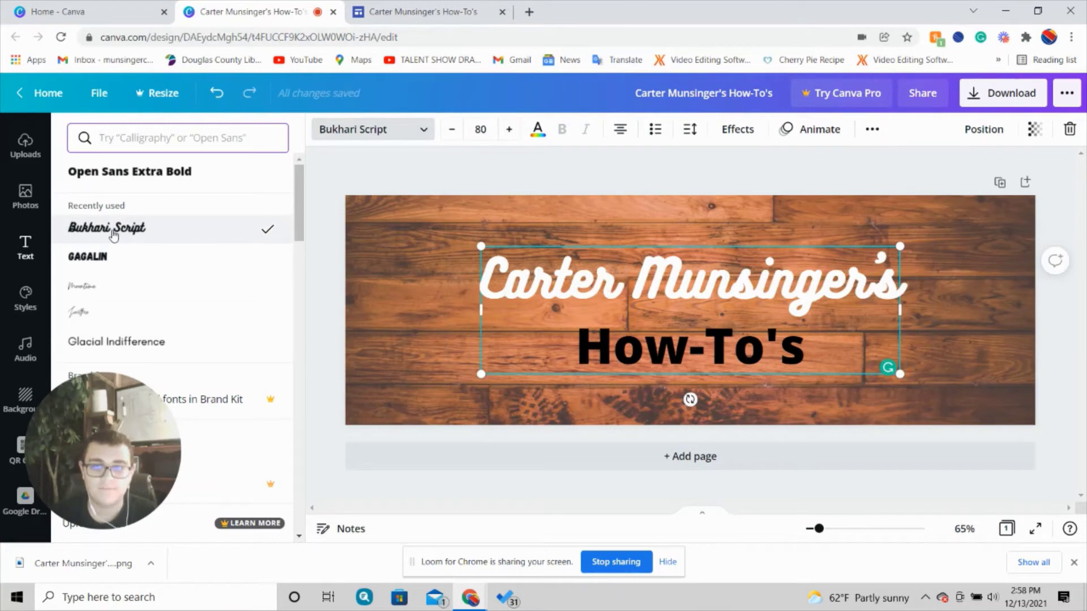
Colour the 'How-To's' line white and set it in the Gagalin font
triple_click(656, 354)
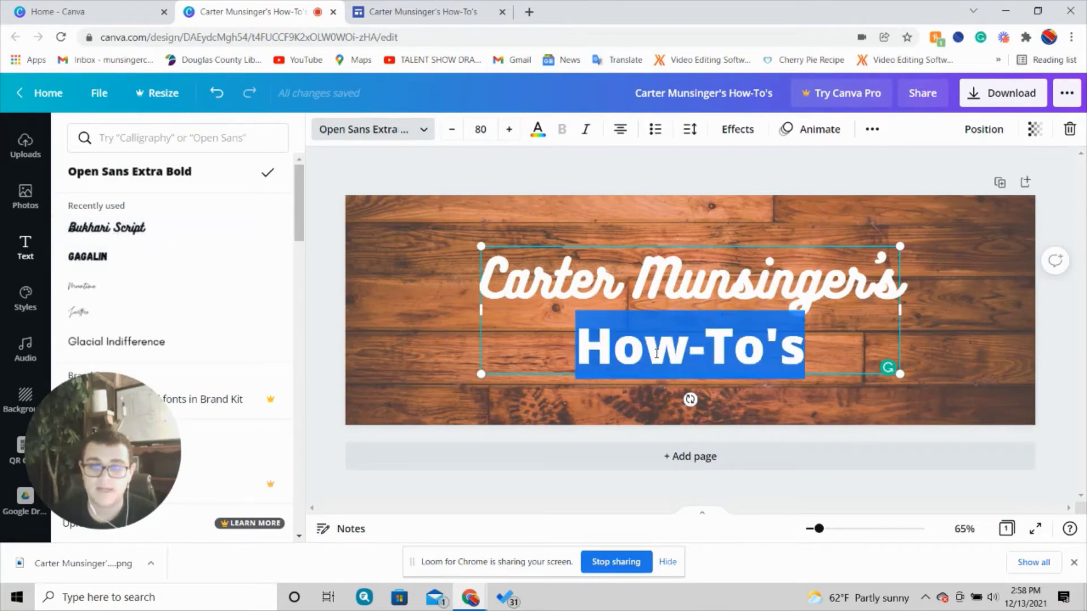
click(537, 133)
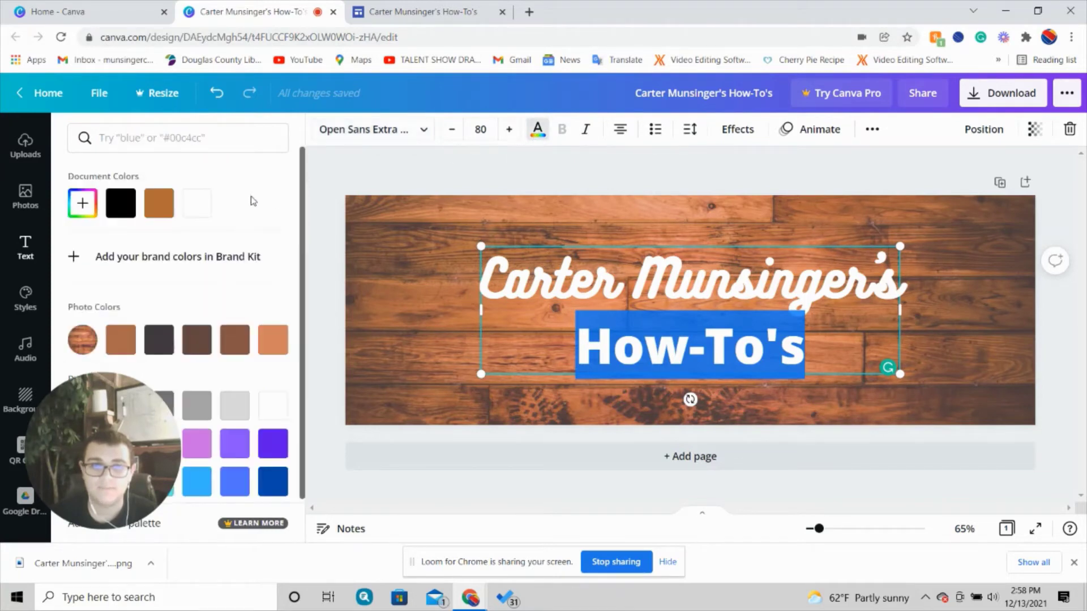
click(203, 206)
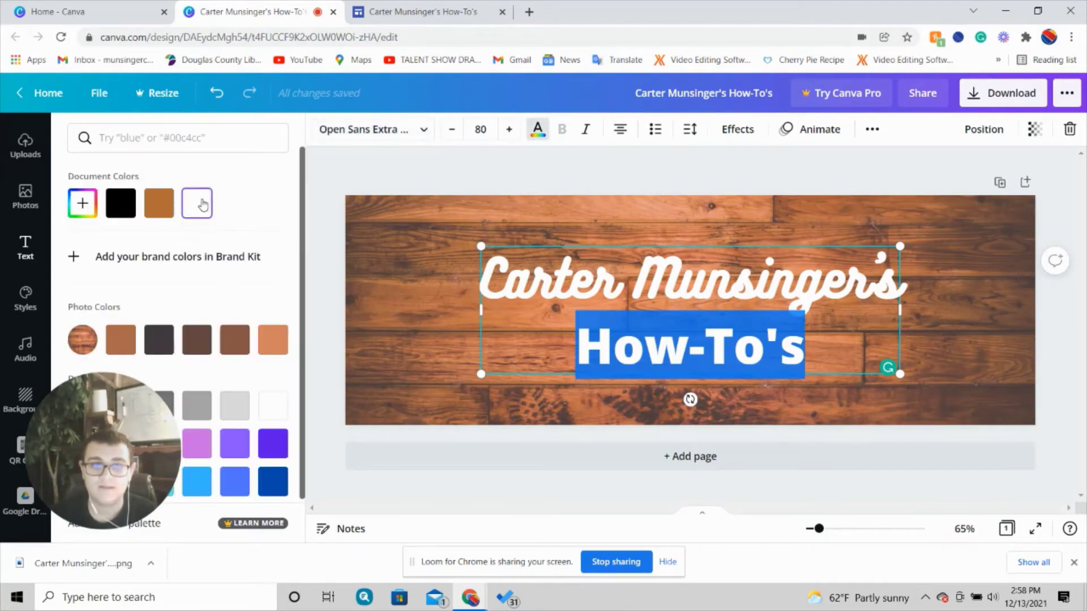
click(369, 139)
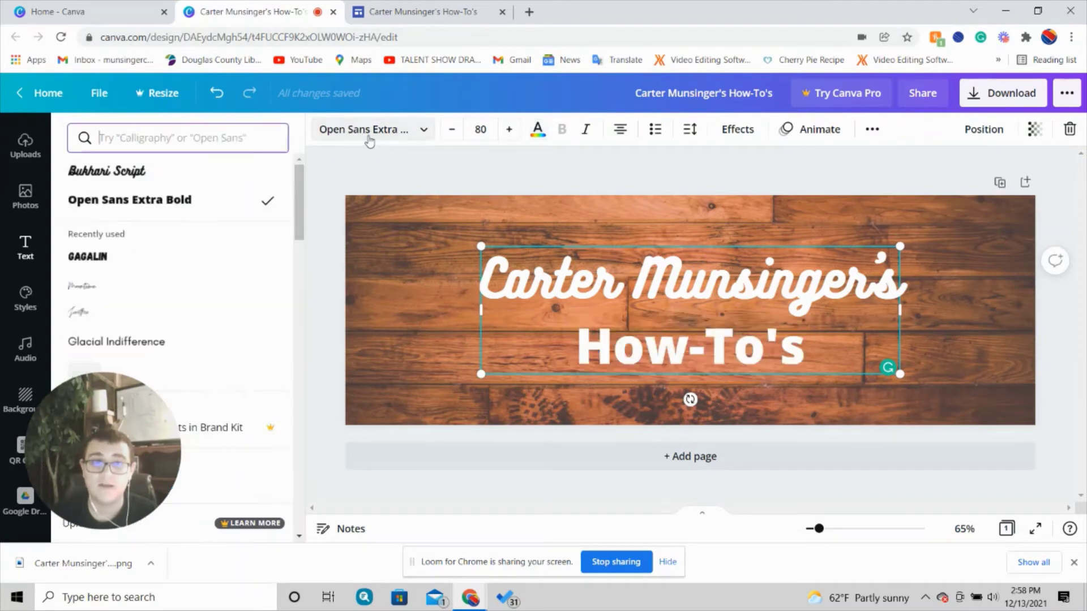
click(165, 266)
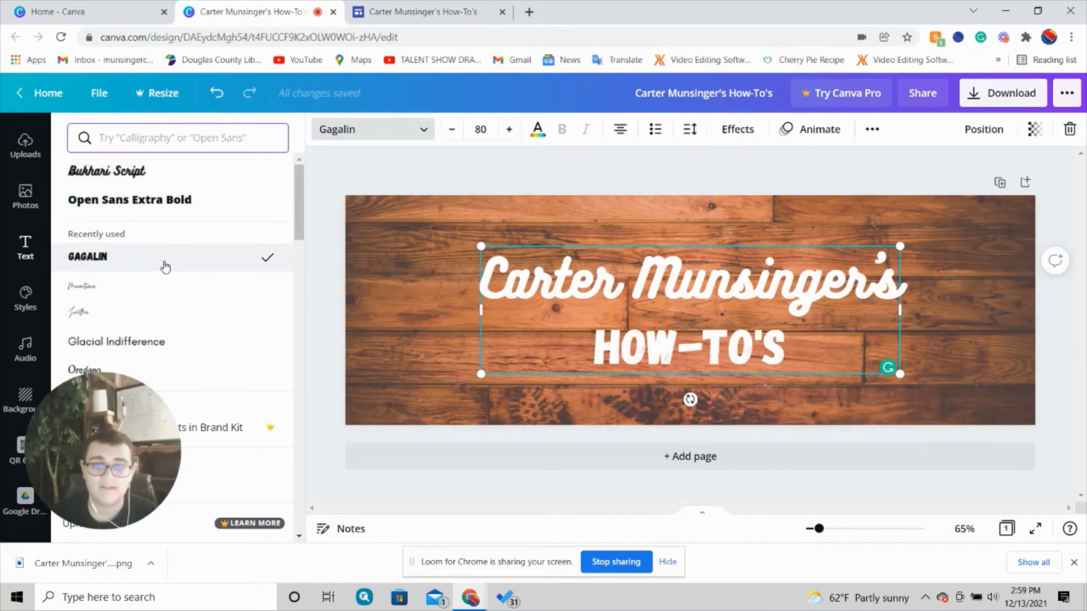
click(395, 358)
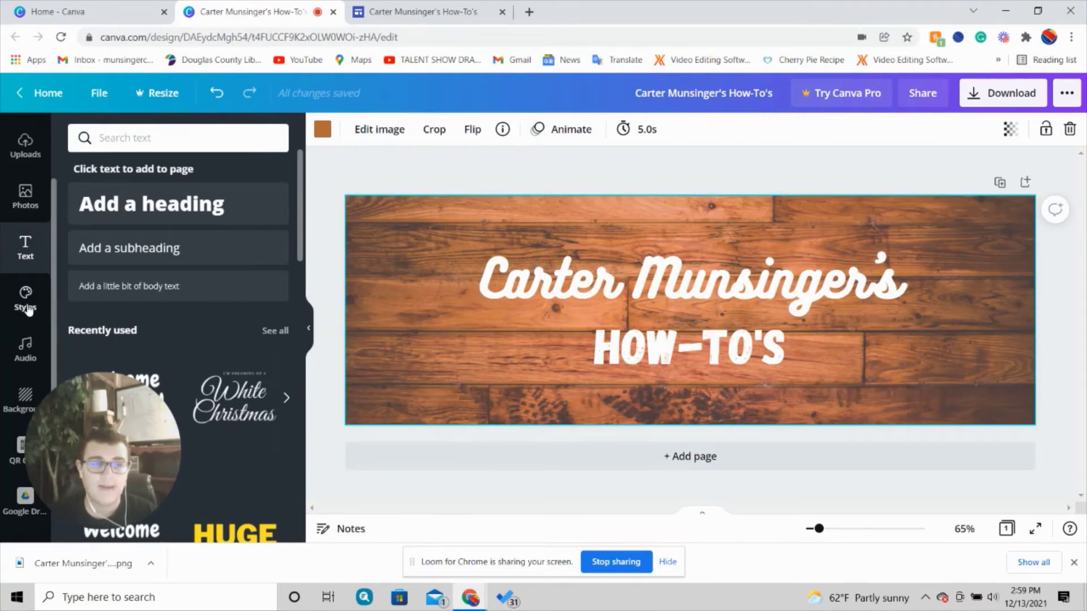
Add the hammer-and-wrench graphic, enlarge it and centre it on the banner
scroll(28, 310, down, 1)
scroll(28, 311, up, 3)
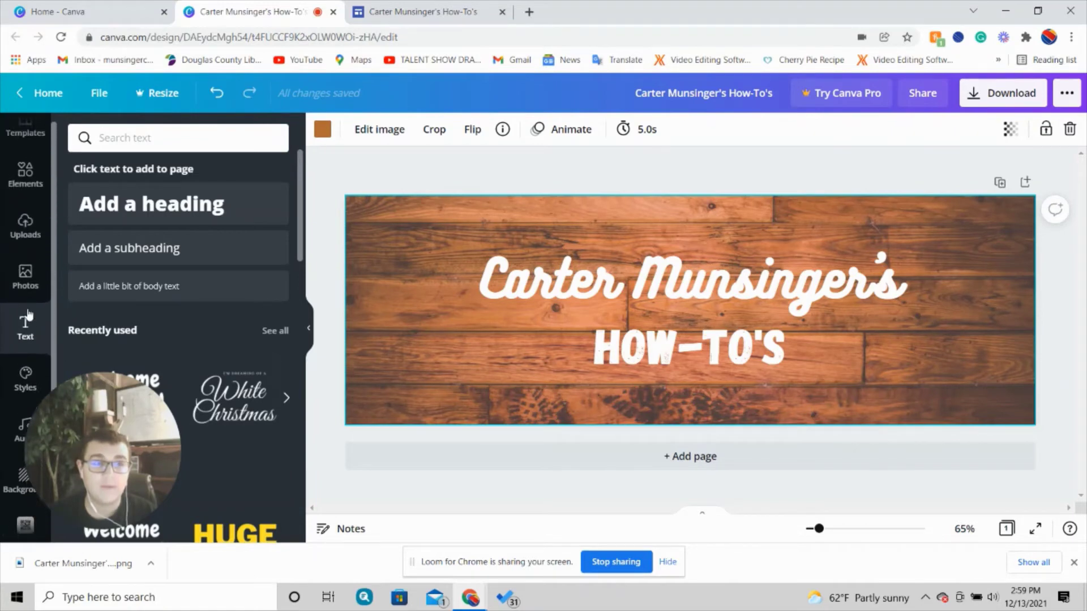
click(25, 190)
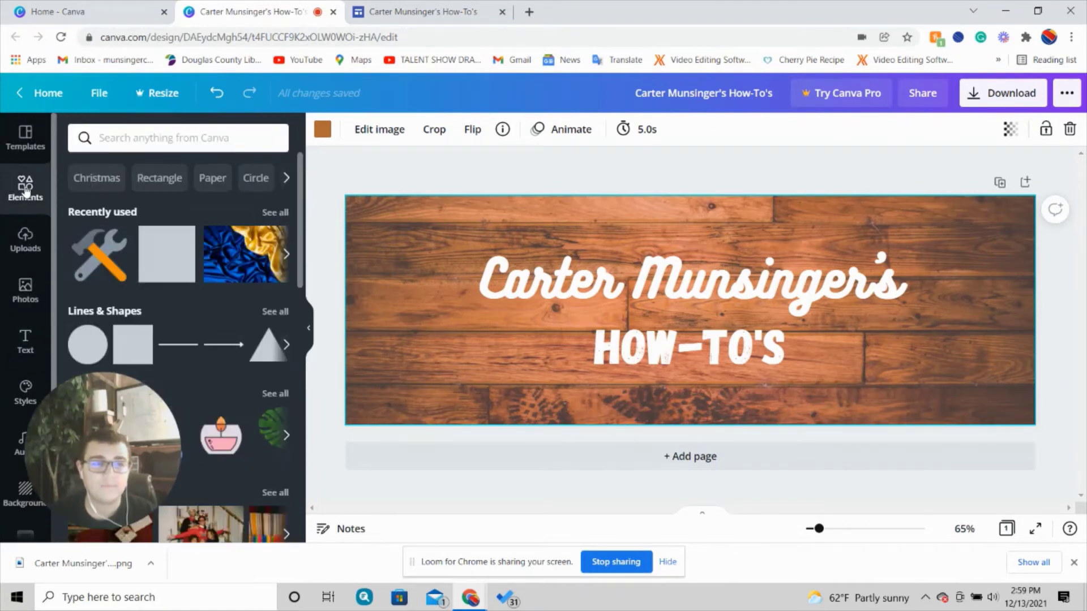
click(113, 243)
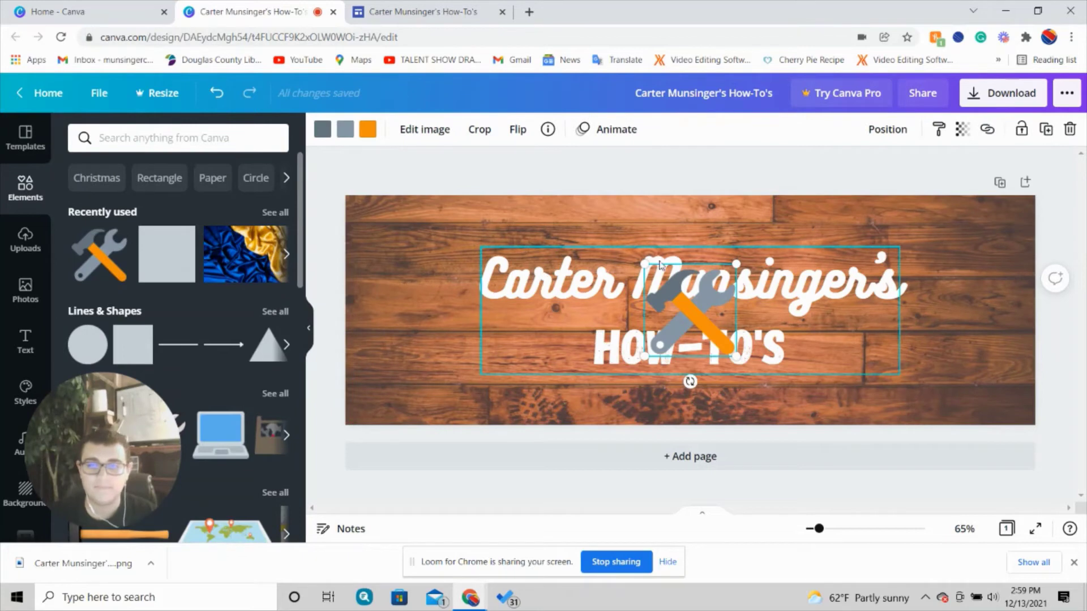
drag(645, 264, 485, 105)
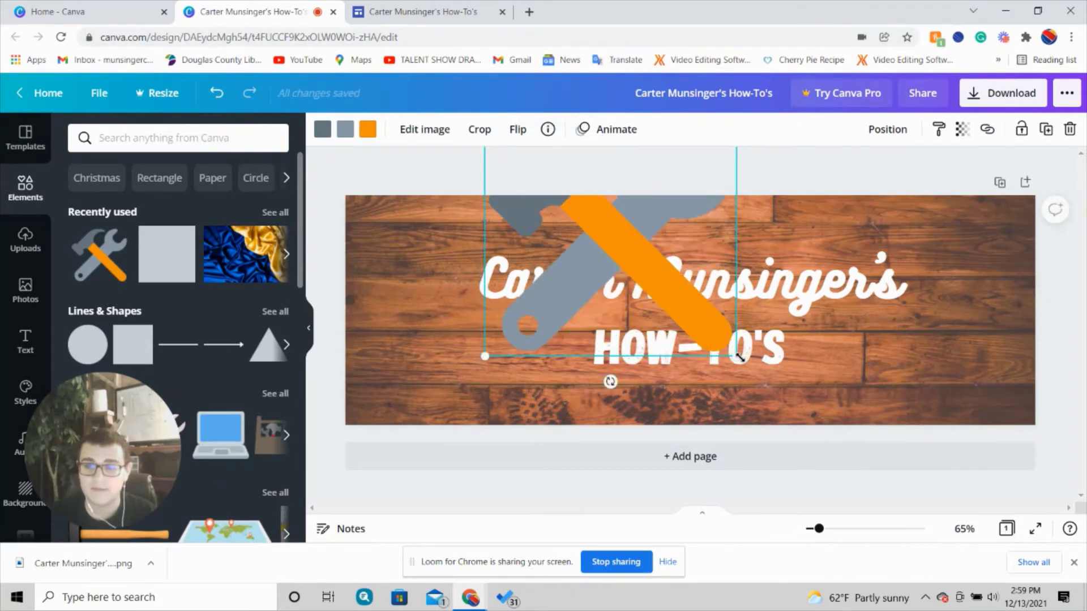
drag(738, 357, 897, 505)
drag(721, 356, 721, 416)
click(971, 358)
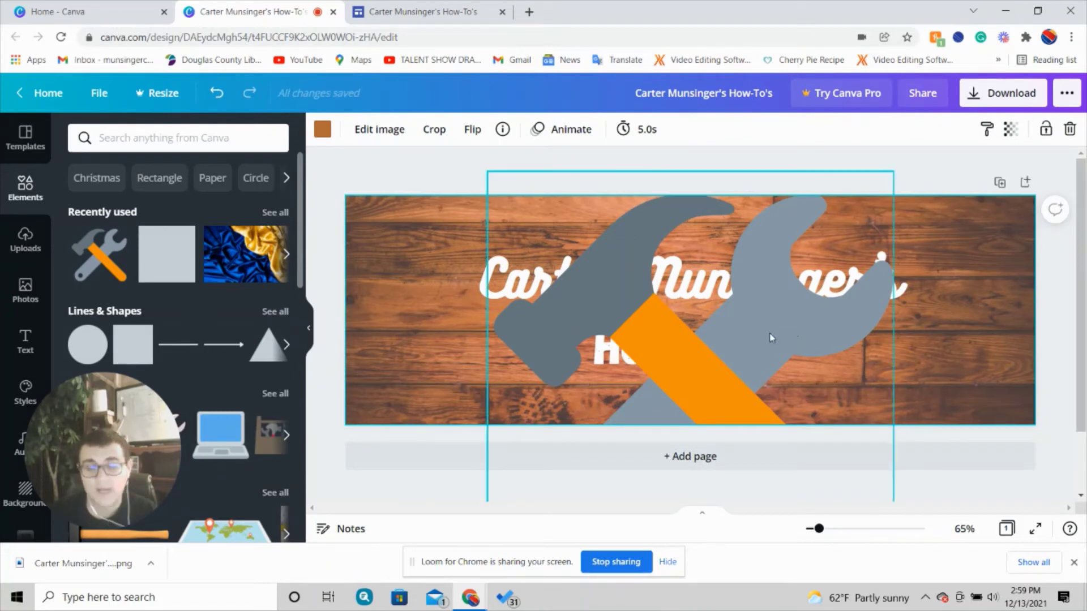
Send the hammer-and-wrench graphic backward behind the title text
click(752, 338)
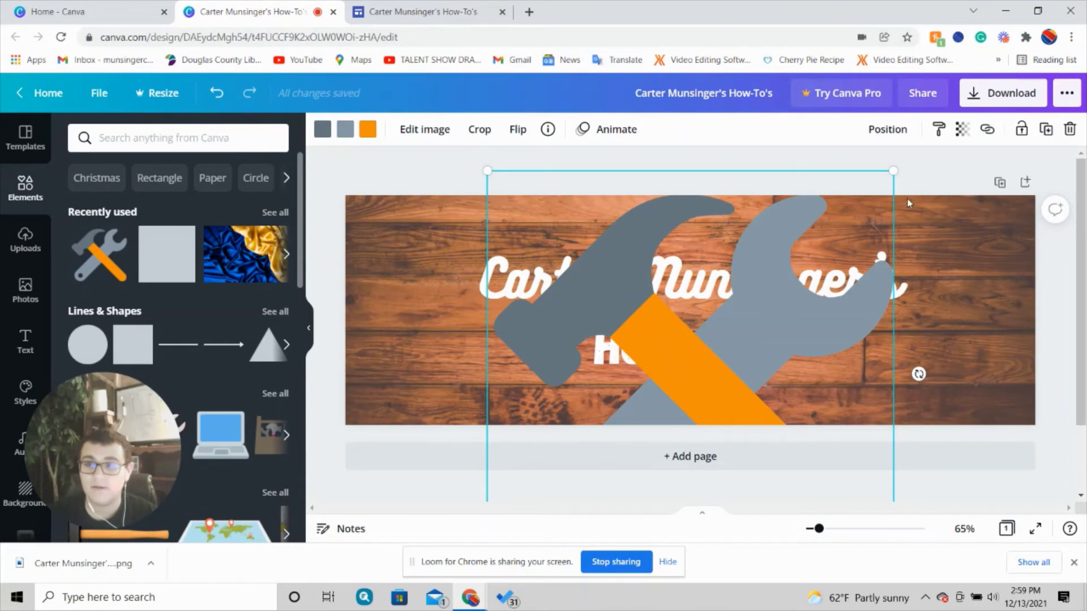
click(883, 130)
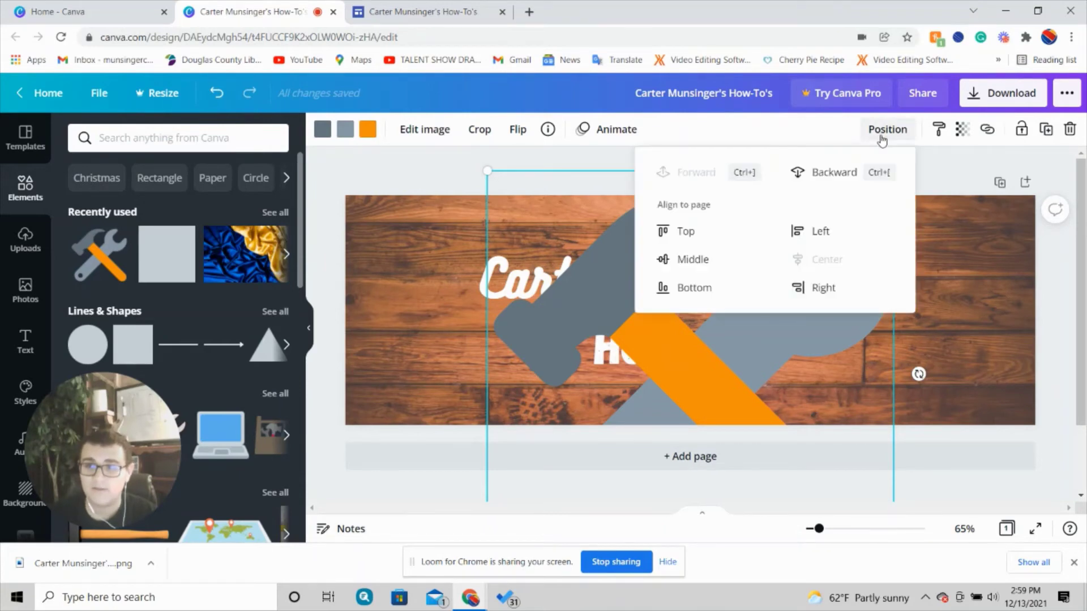
click(857, 171)
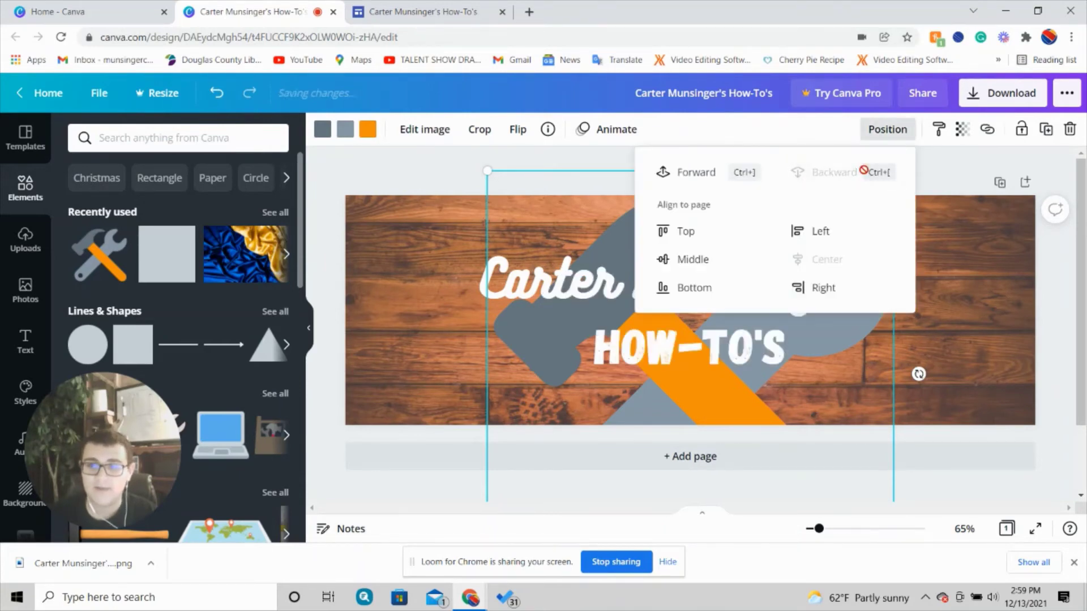
click(990, 339)
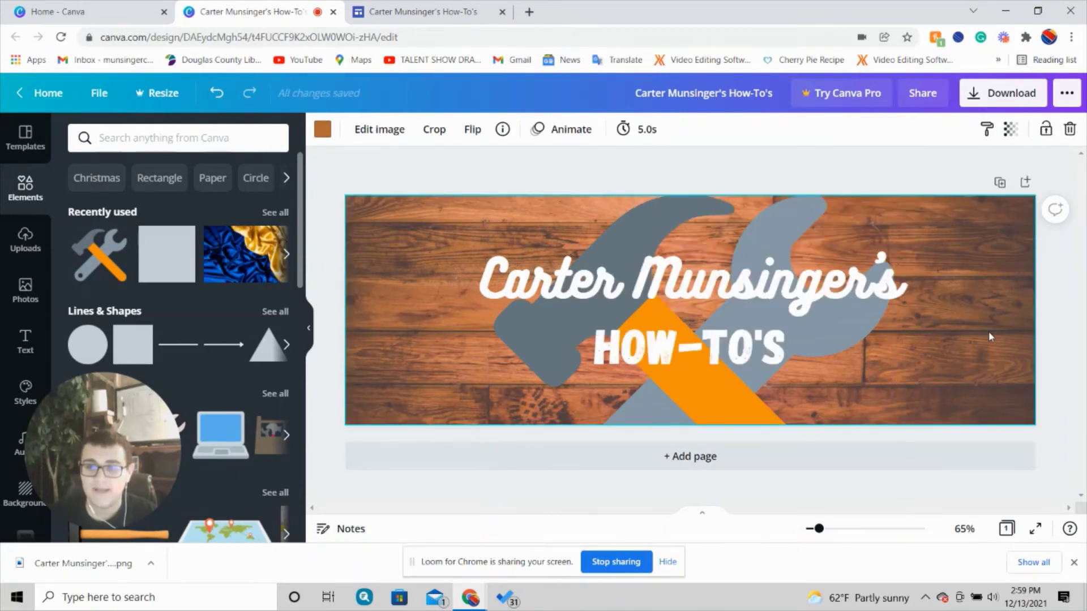
Download the banner as a PNG and return to the Google Sites editor
click(997, 102)
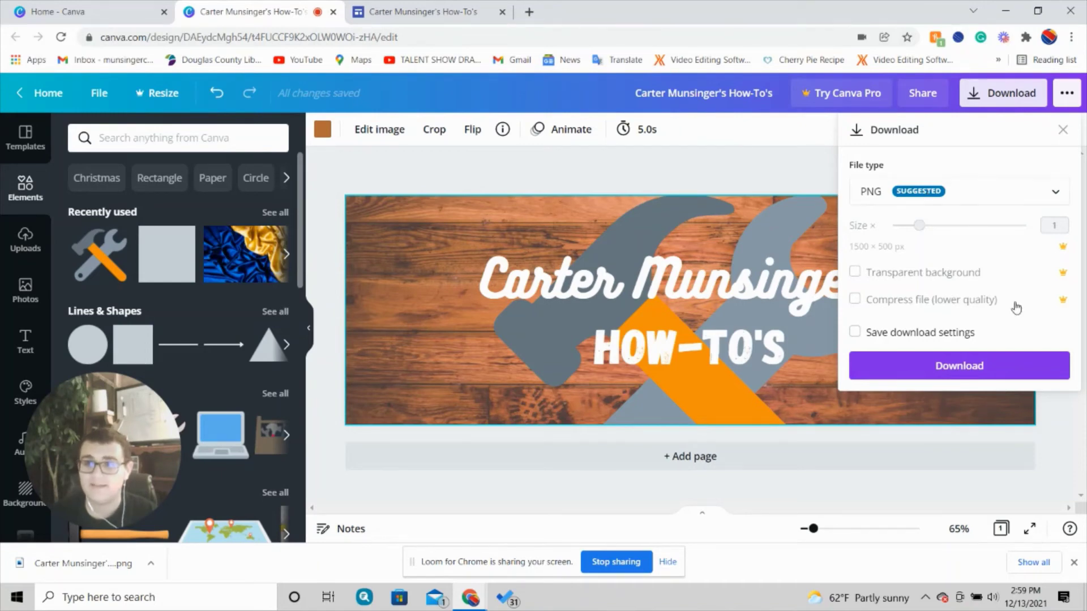
click(955, 366)
key(ctrl+Tab)
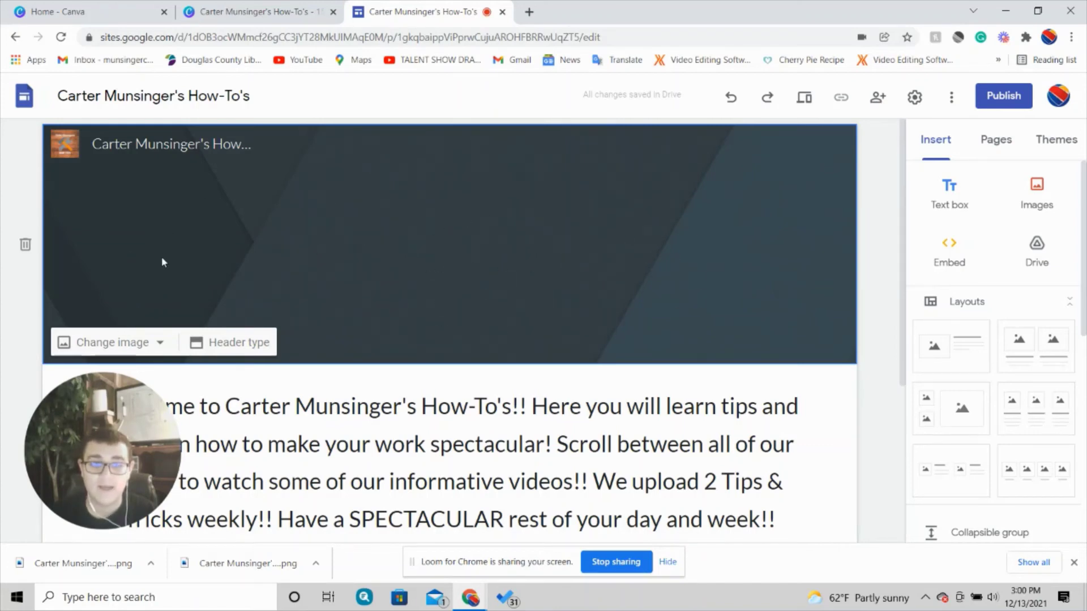
Upload the newest downloaded banner PNG as the Google Sites header image
click(121, 342)
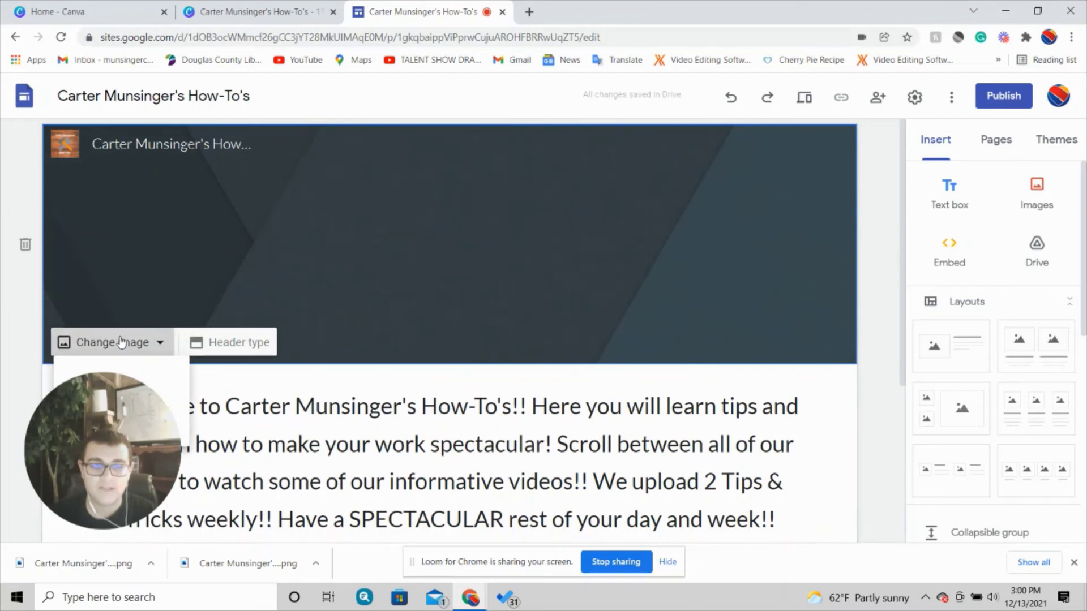
click(159, 366)
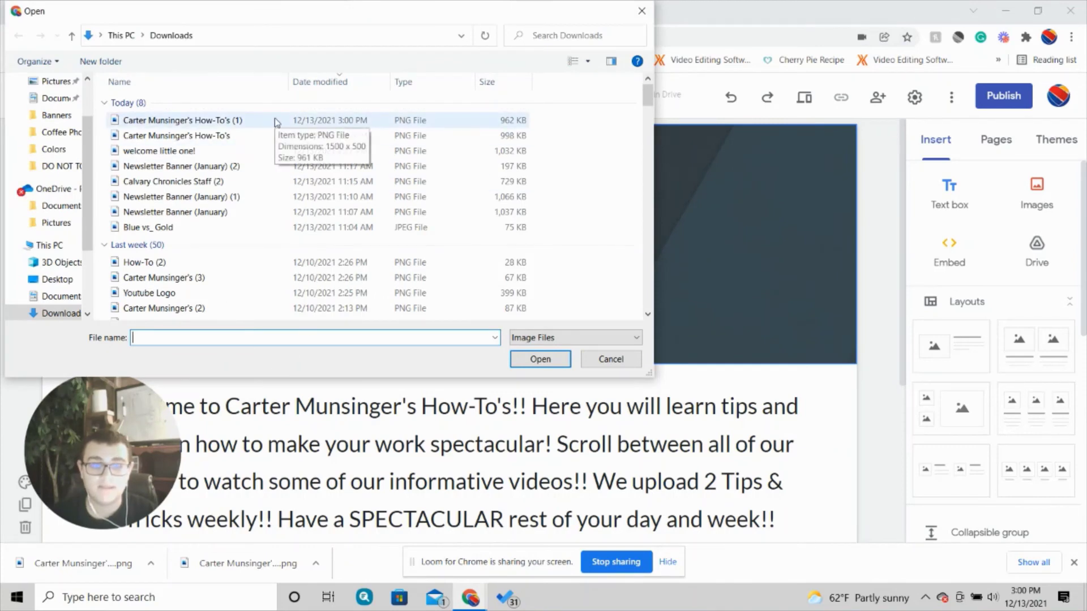
click(276, 123)
click(544, 360)
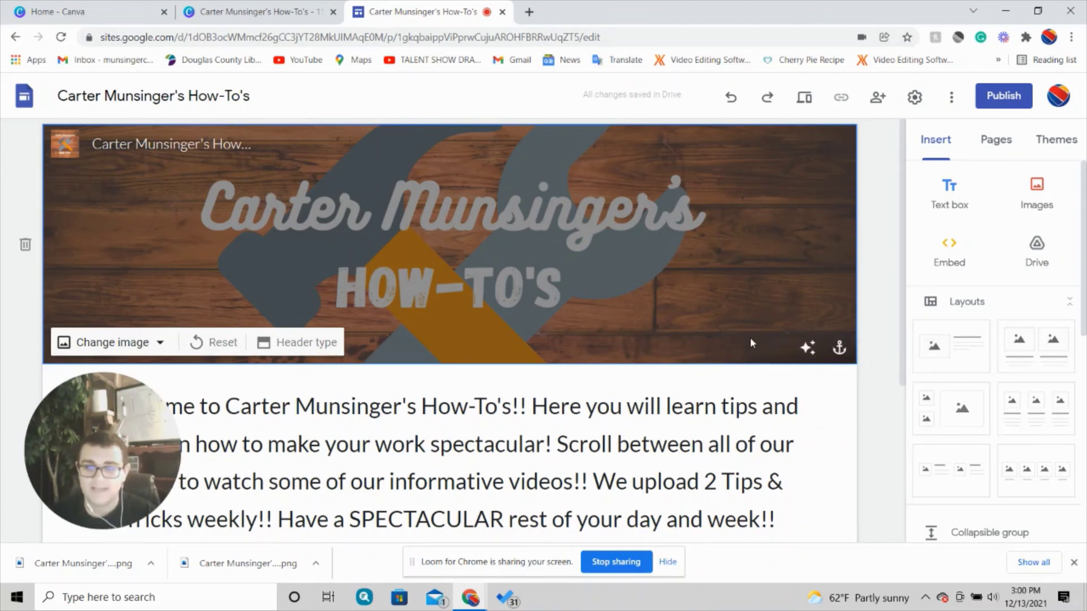
Switch off the header's readability darkening so the banner shows in full brightness
click(806, 347)
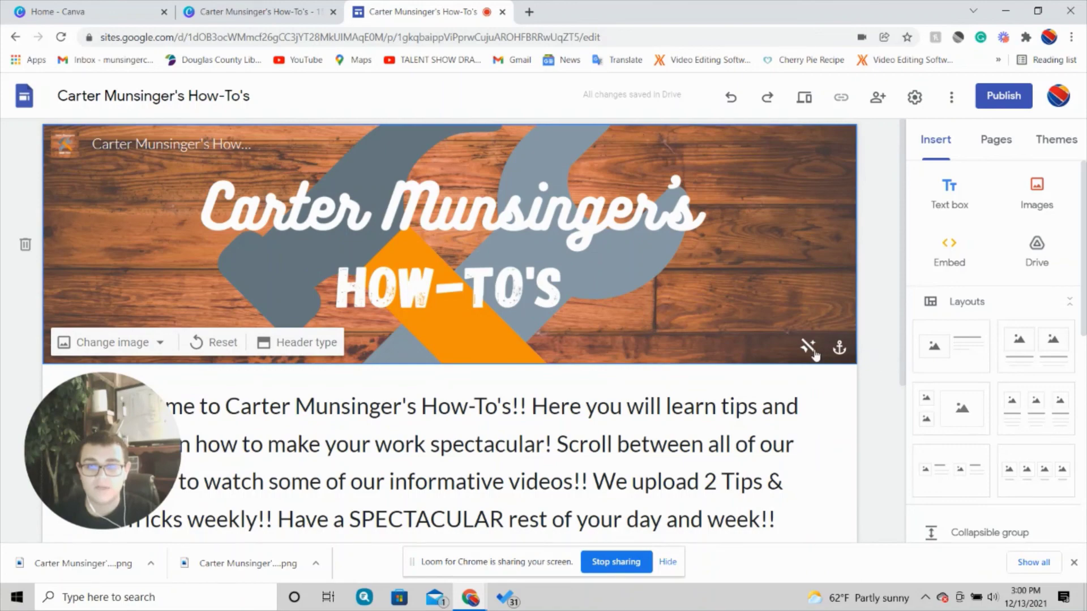
click(808, 349)
click(808, 350)
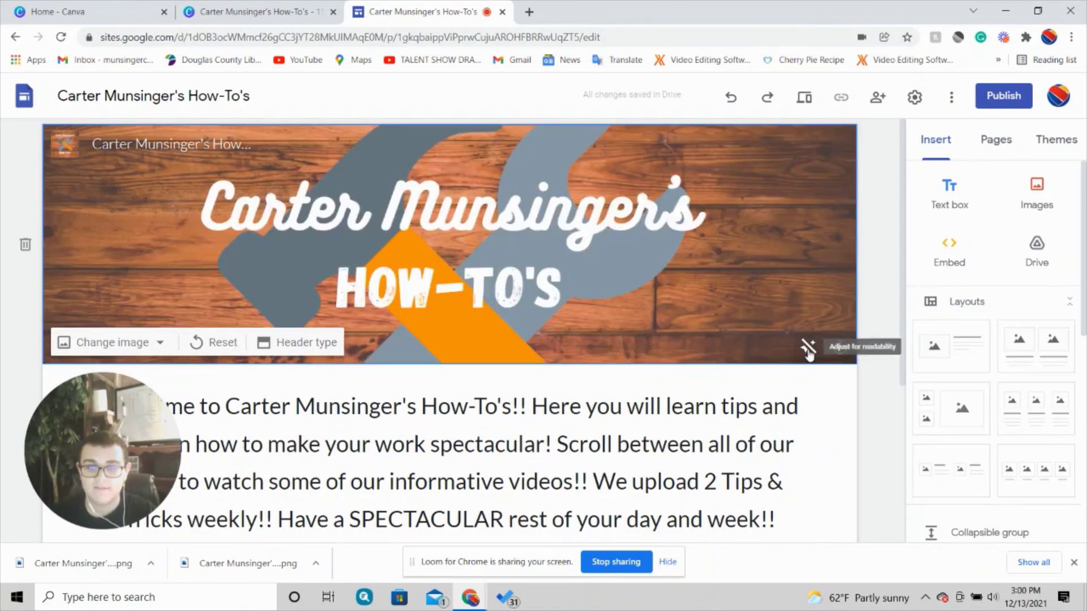
click(809, 349)
click(808, 349)
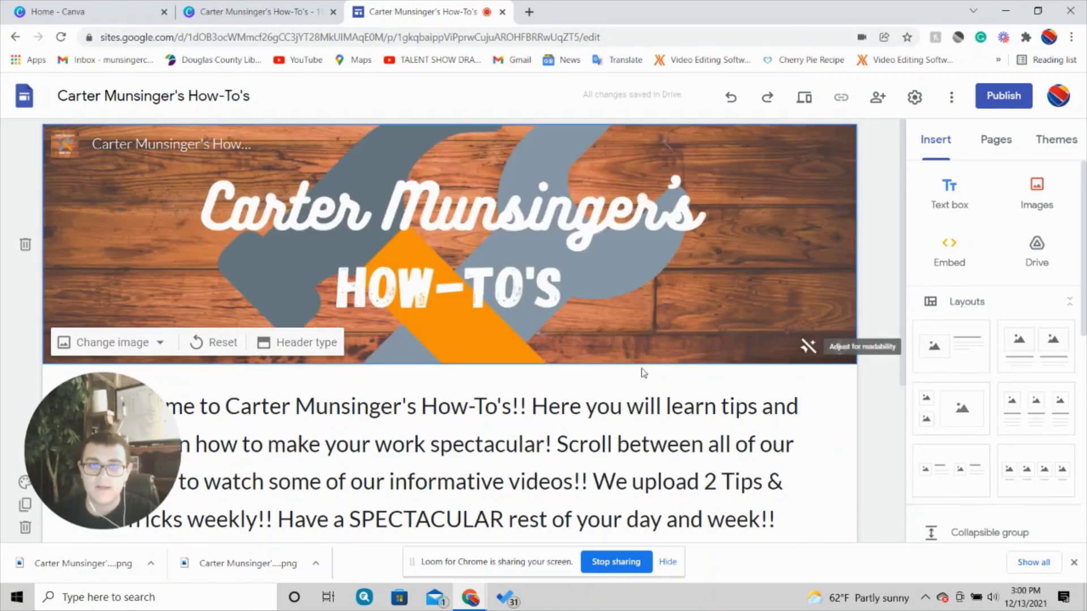